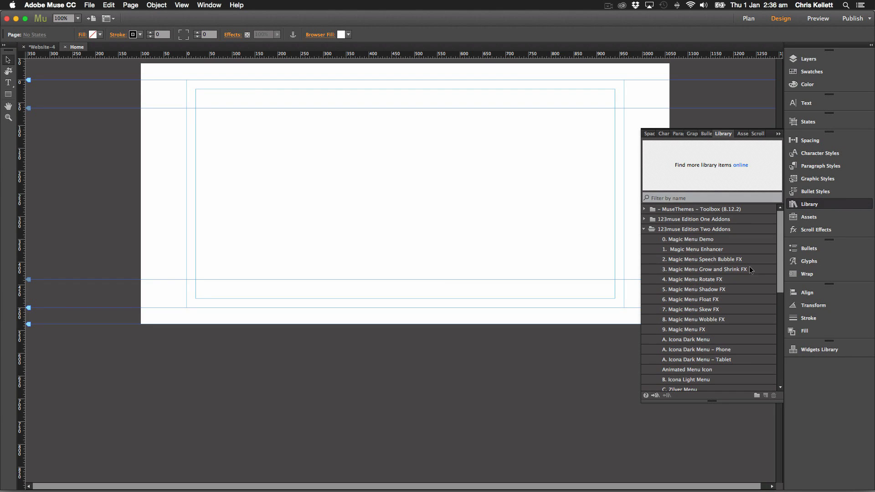
- Scroll the Library to 123muse Edition Two Addons and preview E. Knap Mobile Menu (Horizontal)
{"action": "left_click_drag", "start_coordinate": [780, 251], "coordinate": [774, 314]}
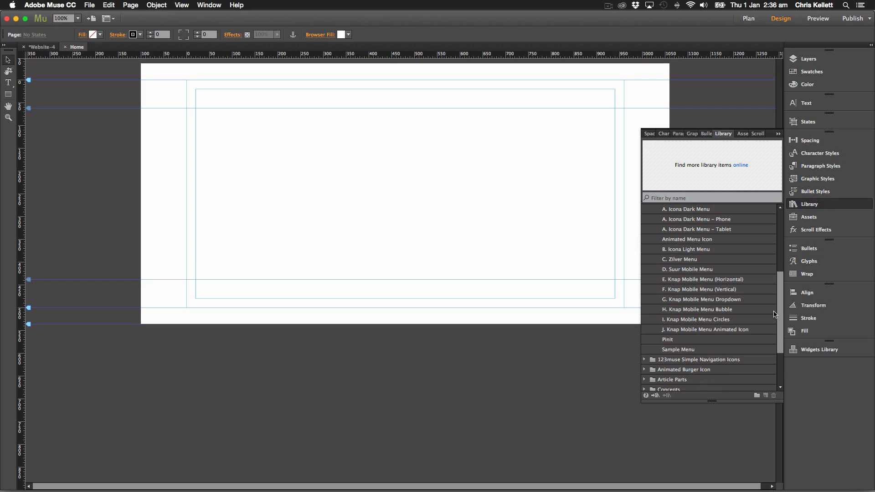
{"action": "left_click", "coordinate": [681, 282]}
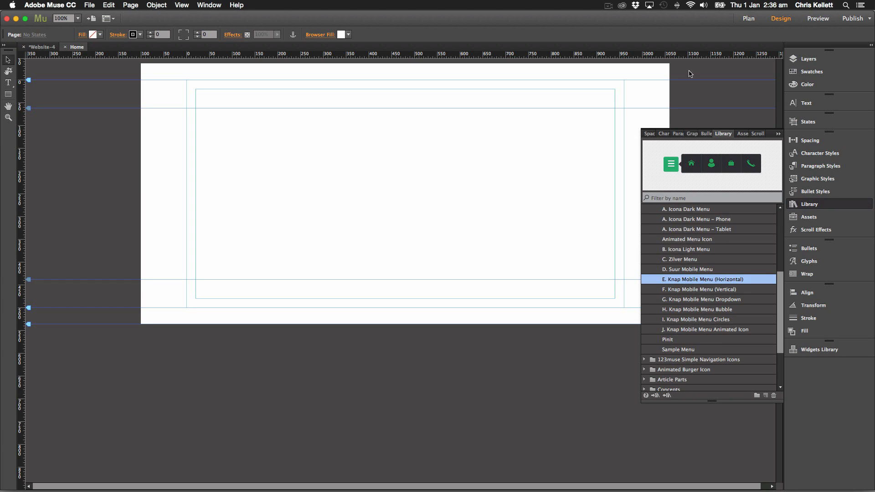
- Place the Knap horizontal menu near the page top and the vertical menu below it
{"action": "left_click_drag", "start_coordinate": [727, 165], "coordinate": [712, 292]}
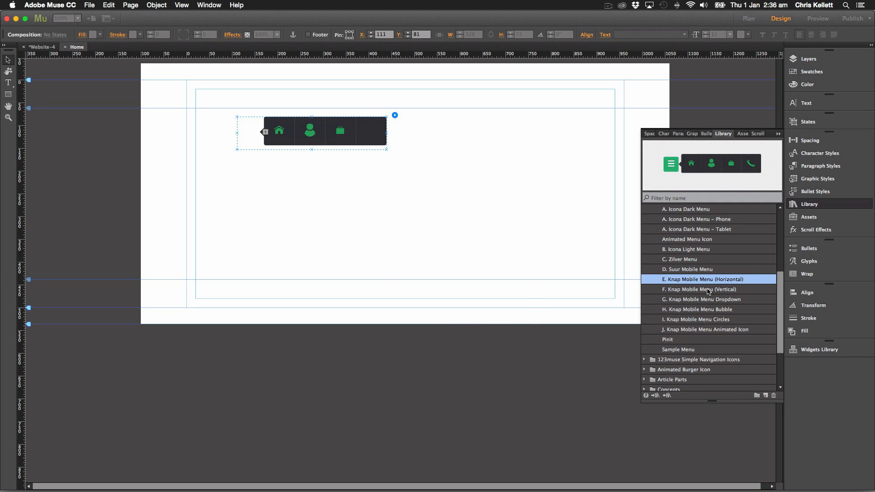
{"action": "left_click", "coordinate": [711, 290]}
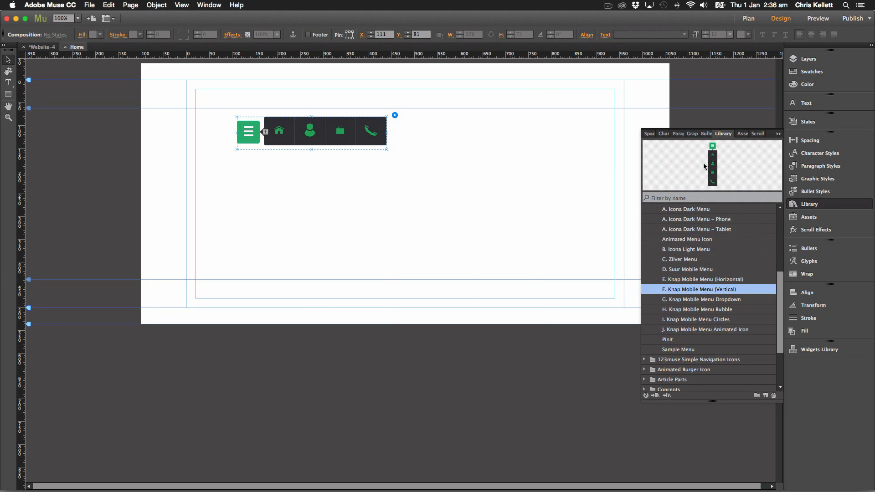
{"action": "left_click_drag", "start_coordinate": [704, 166], "coordinate": [244, 191]}
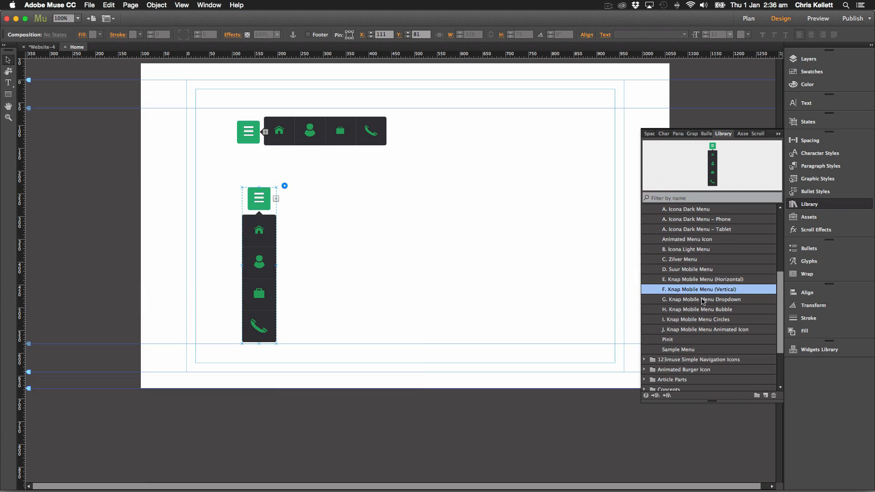
{"action": "left_click", "coordinate": [704, 302]}
{"action": "left_click", "coordinate": [680, 300]}
{"action": "left_click", "coordinate": [687, 292]}
- Place the Knap dropdown menu in the centre, bubble menu at right, and circles menu below
{"action": "left_click", "coordinate": [696, 298]}
{"action": "left_click_drag", "start_coordinate": [722, 164], "coordinate": [364, 185]}
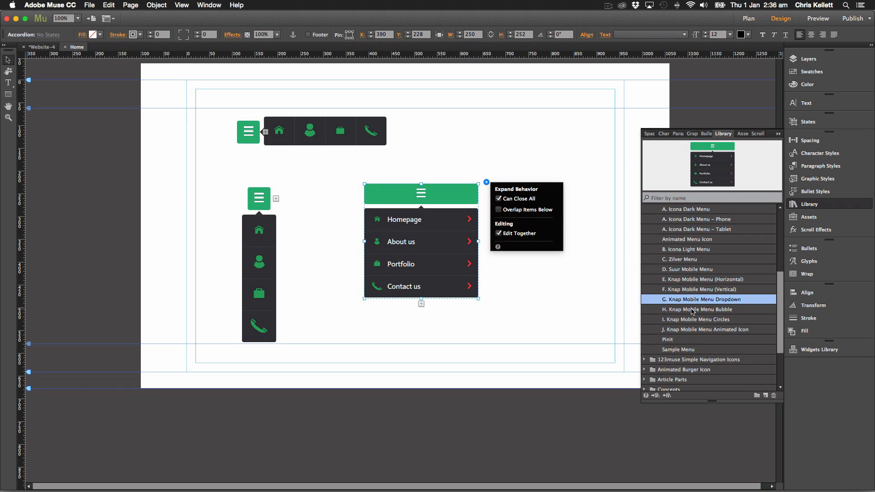
{"action": "key", "text": "Down"}
{"action": "left_click_drag", "start_coordinate": [731, 173], "coordinate": [559, 170]}
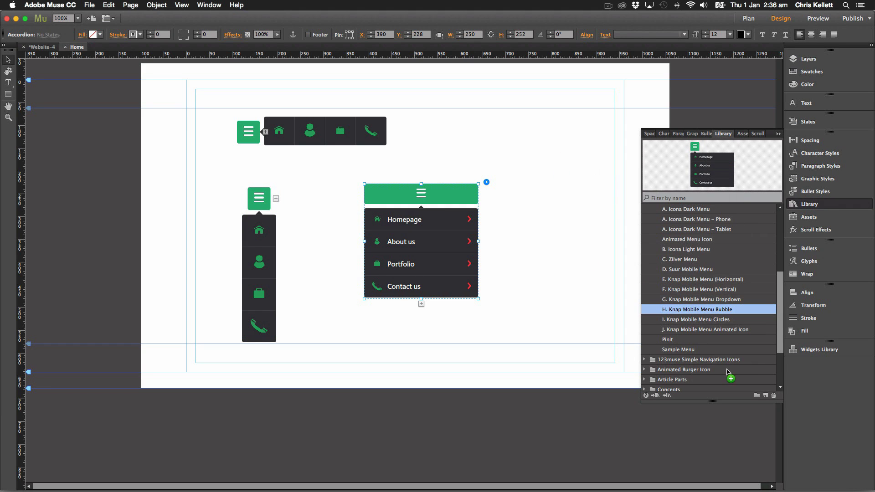
{"action": "left_click", "coordinate": [681, 320]}
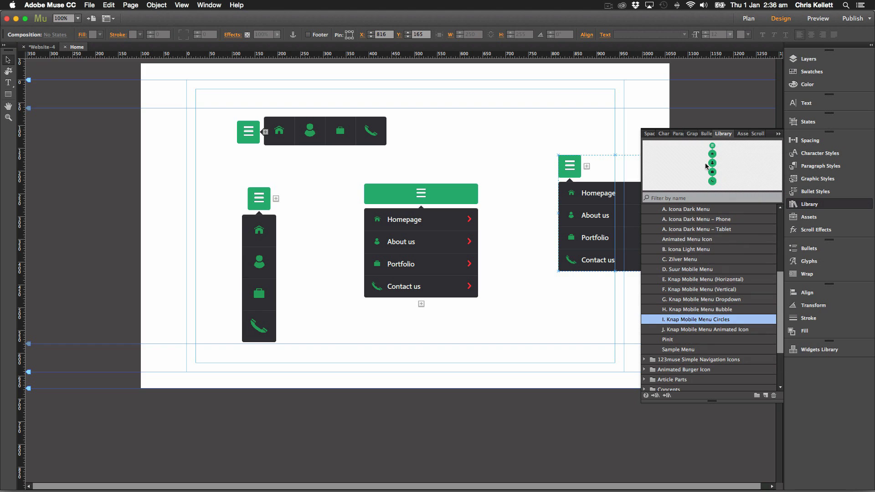
{"action": "left_click_drag", "start_coordinate": [705, 167], "coordinate": [336, 306]}
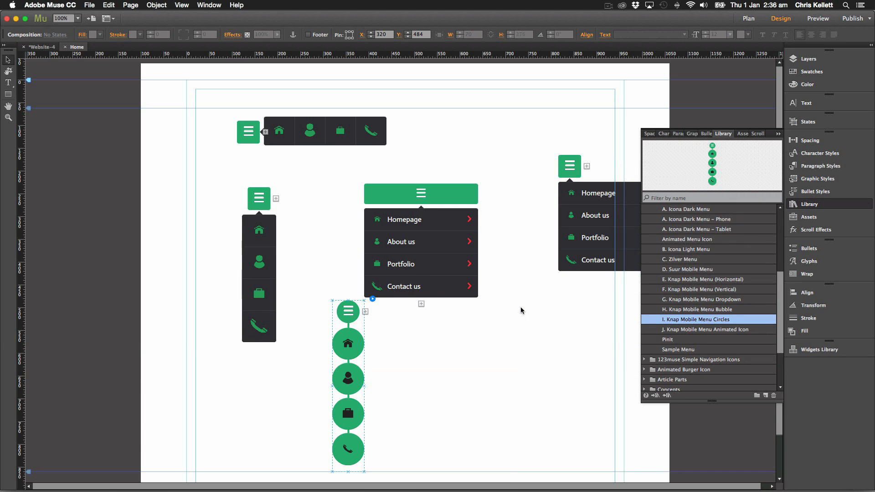
- Nudge the circles, dropdown and bubble menus into position, then preview the page
{"action": "left_click", "coordinate": [552, 327]}
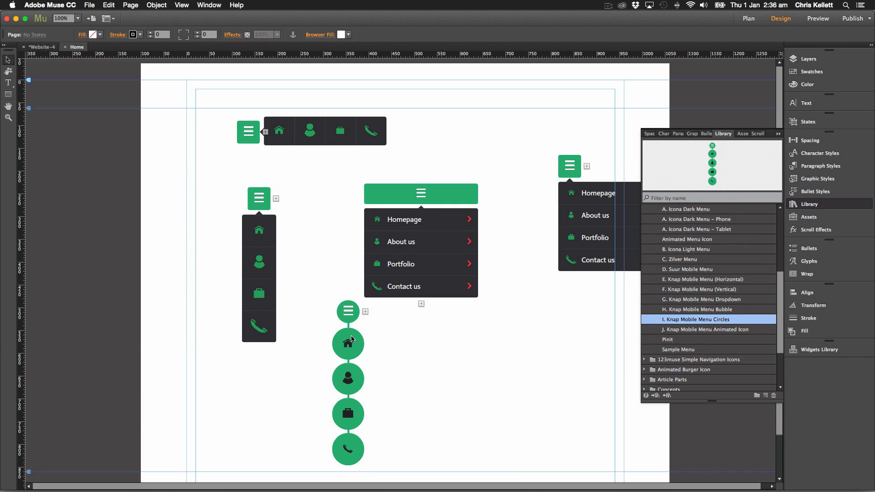
{"action": "left_click_drag", "start_coordinate": [337, 350], "coordinate": [323, 363]}
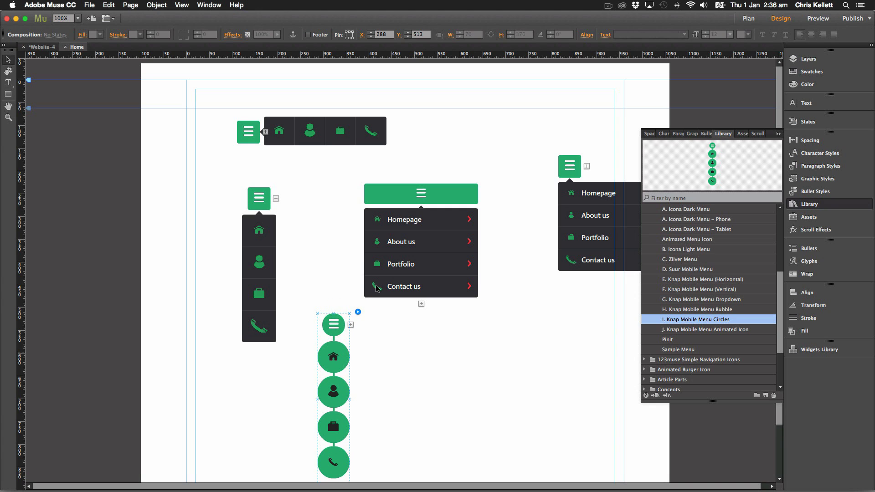
{"action": "left_click", "coordinate": [483, 223]}
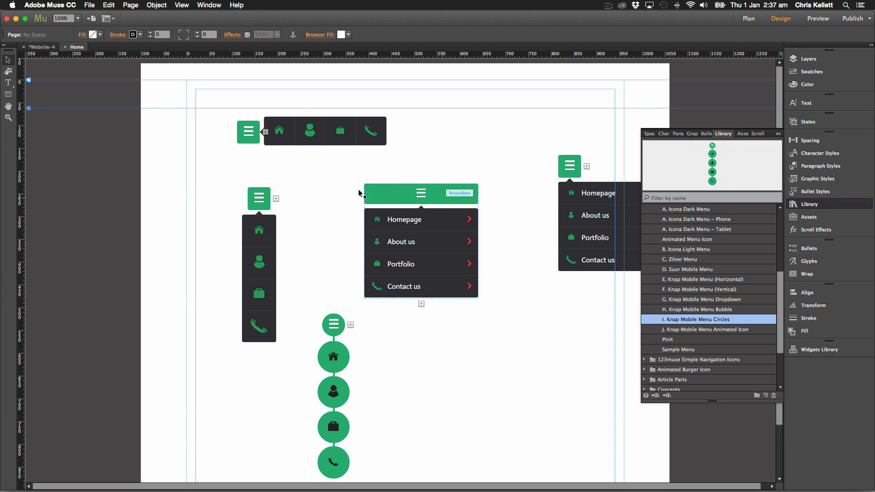
{"action": "left_click_drag", "start_coordinate": [359, 192], "coordinate": [288, 174]}
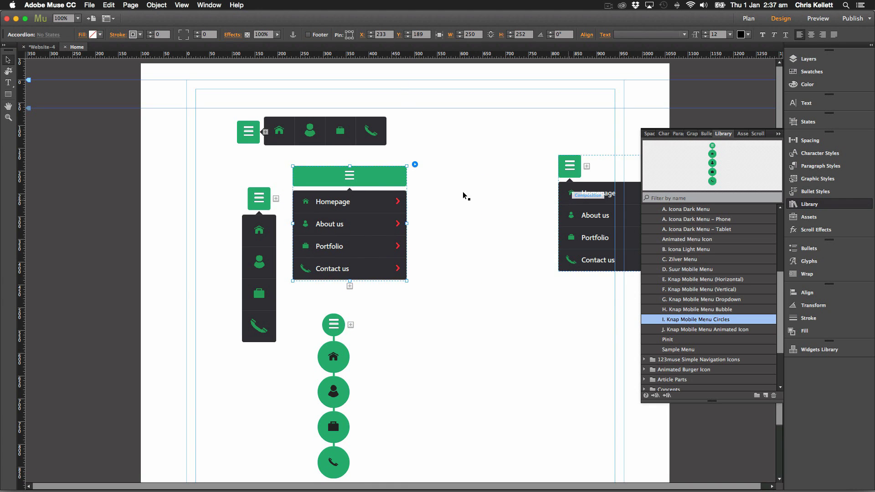
{"action": "left_click_drag", "start_coordinate": [593, 215], "coordinate": [472, 213]}
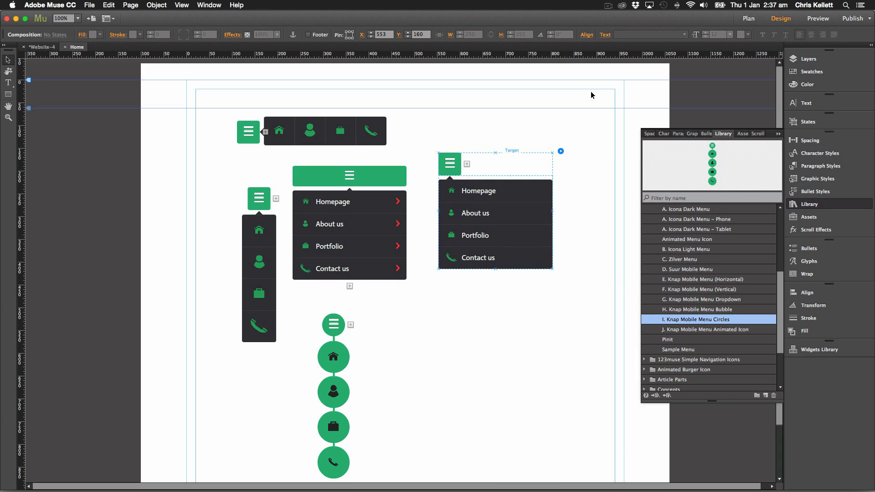
{"action": "left_click", "coordinate": [804, 20]}
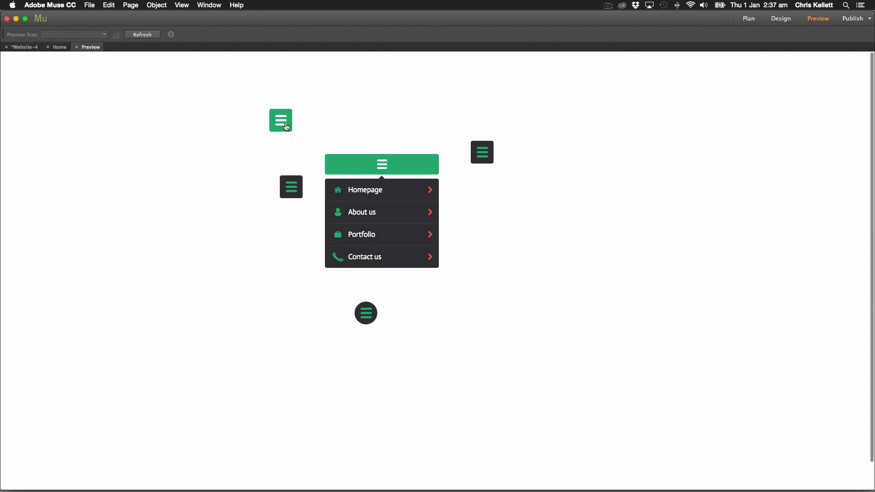
{"action": "left_click", "coordinate": [286, 127]}
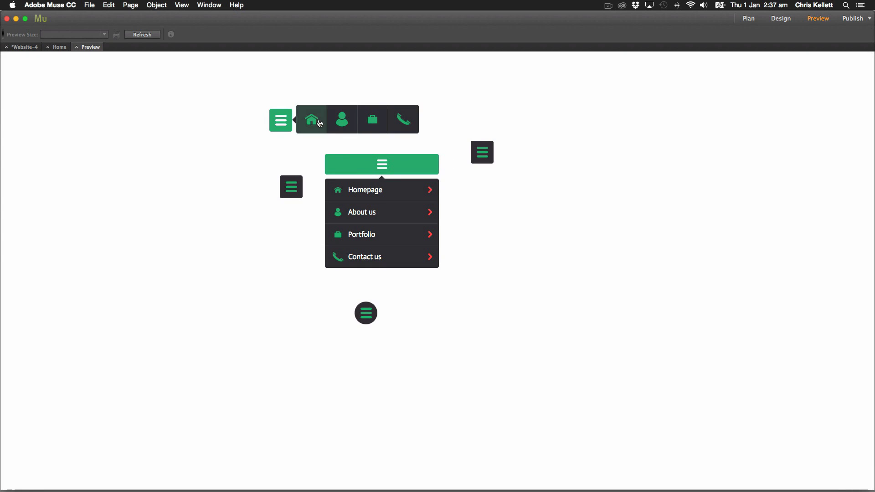
{"action": "left_click", "coordinate": [287, 126]}
{"action": "left_click", "coordinate": [285, 123]}
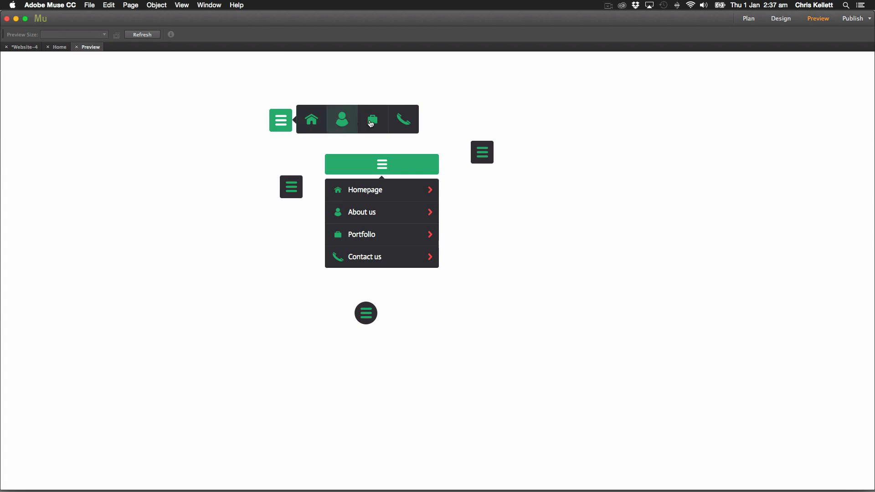
{"action": "left_click", "coordinate": [294, 187]}
{"action": "left_click", "coordinate": [295, 188]}
{"action": "left_click", "coordinate": [295, 188]}
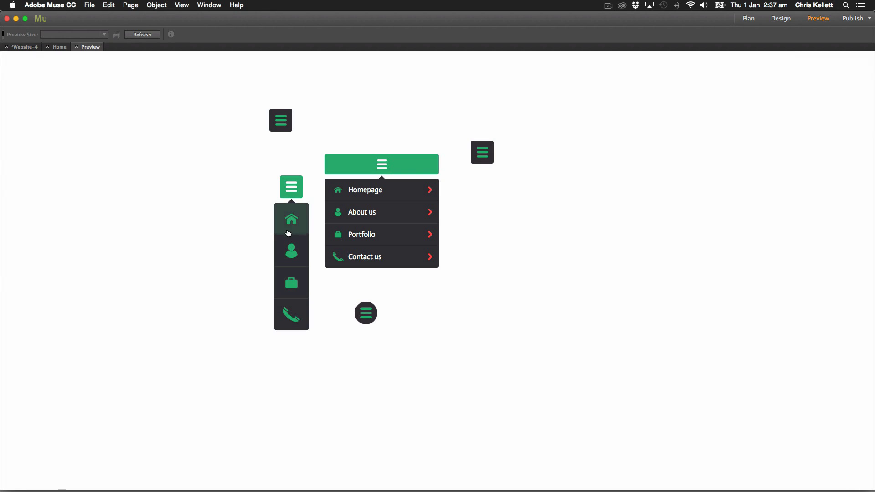
{"action": "left_click", "coordinate": [398, 166]}
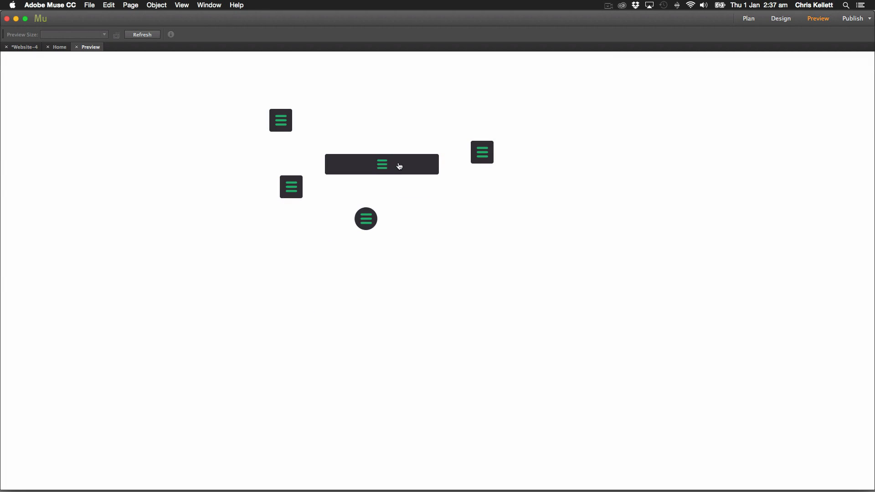
{"action": "left_click", "coordinate": [399, 166]}
{"action": "left_click", "coordinate": [399, 166]}
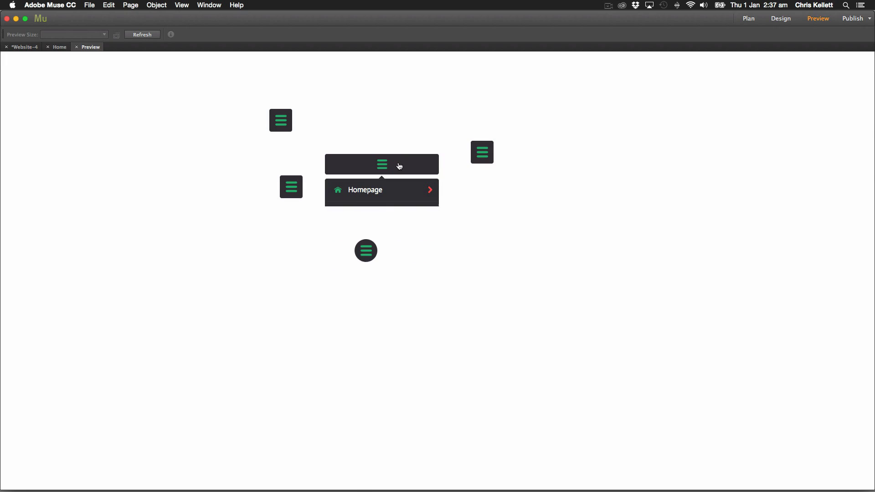
{"action": "left_click", "coordinate": [784, 20]}
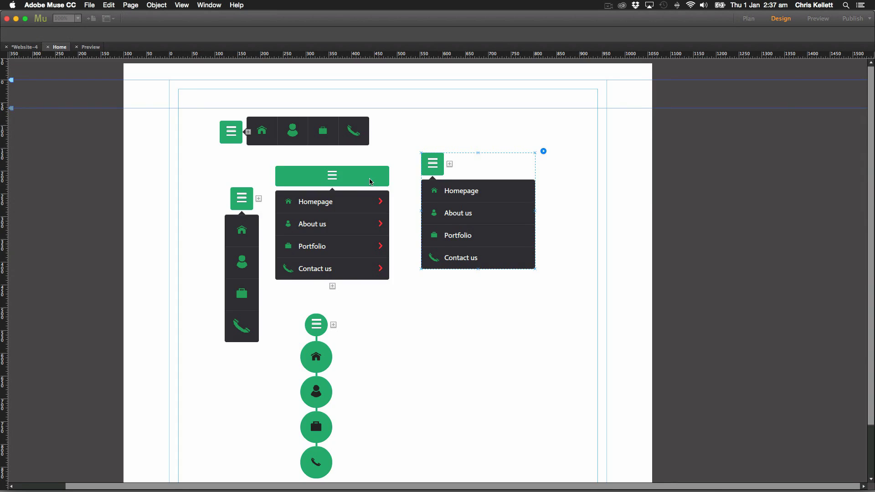
- Collapse the dropdown menu to its dark header bar, review its expand options, then preview
{"action": "left_click", "coordinate": [373, 182]}
{"action": "left_click", "coordinate": [403, 184]}
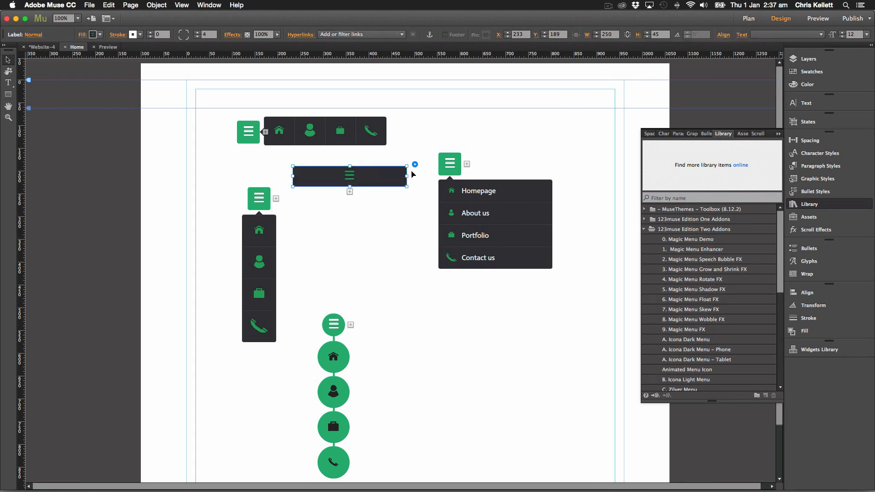
{"action": "left_click", "coordinate": [414, 165]}
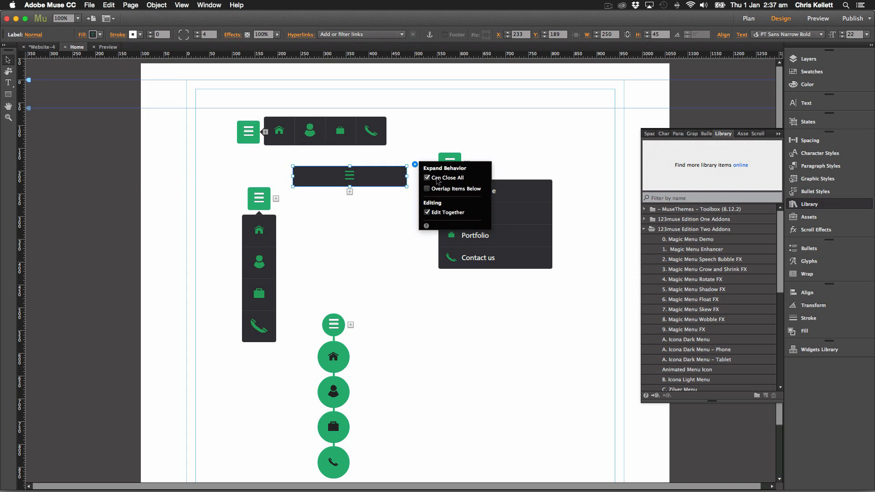
{"action": "left_click", "coordinate": [353, 232]}
{"action": "left_click", "coordinate": [367, 205]}
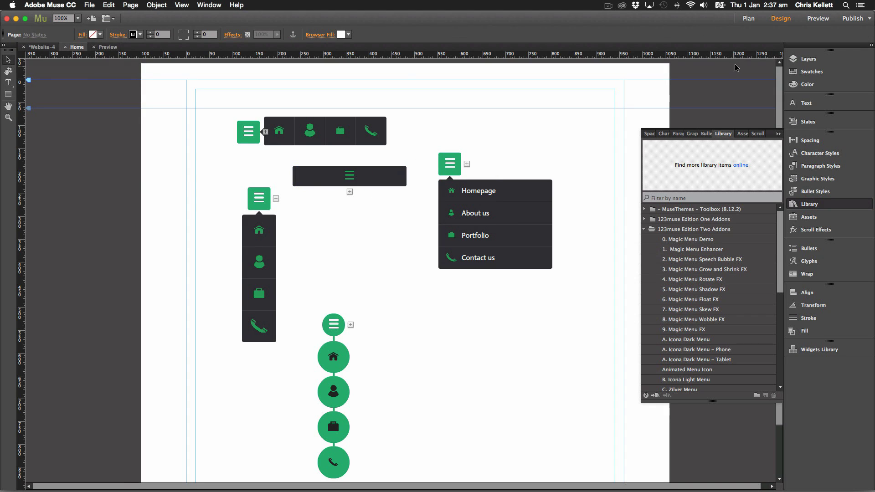
{"action": "left_click", "coordinate": [818, 18]}
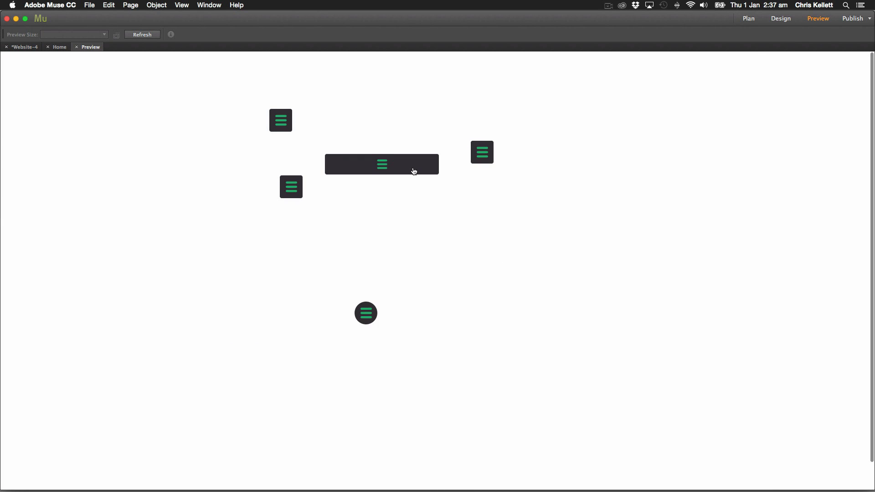
- In Preview, open and collapse the wide dropdown and accordion menu several times
{"action": "left_click", "coordinate": [412, 171]}
{"action": "left_click", "coordinate": [414, 171]}
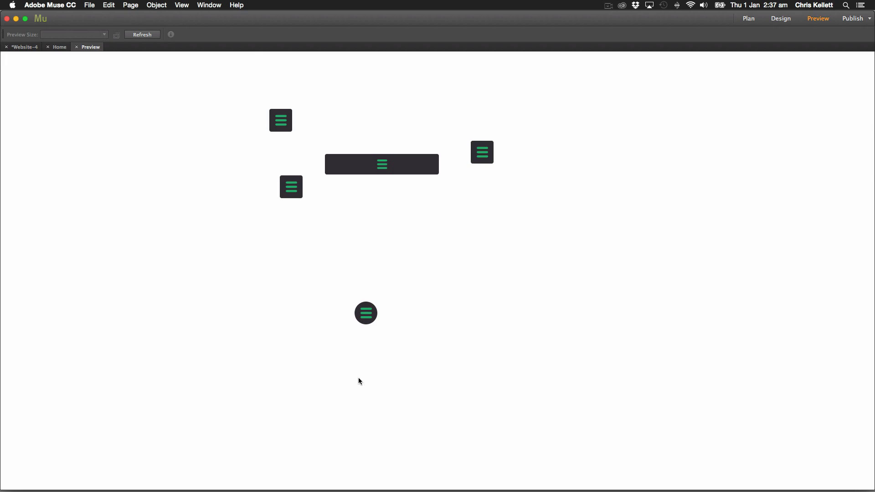
{"action": "left_click", "coordinate": [413, 171]}
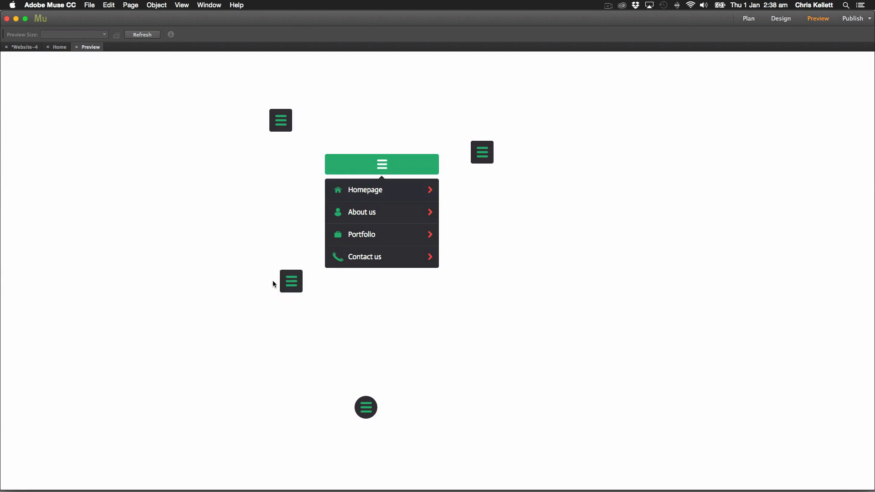
{"action": "left_click", "coordinate": [401, 168]}
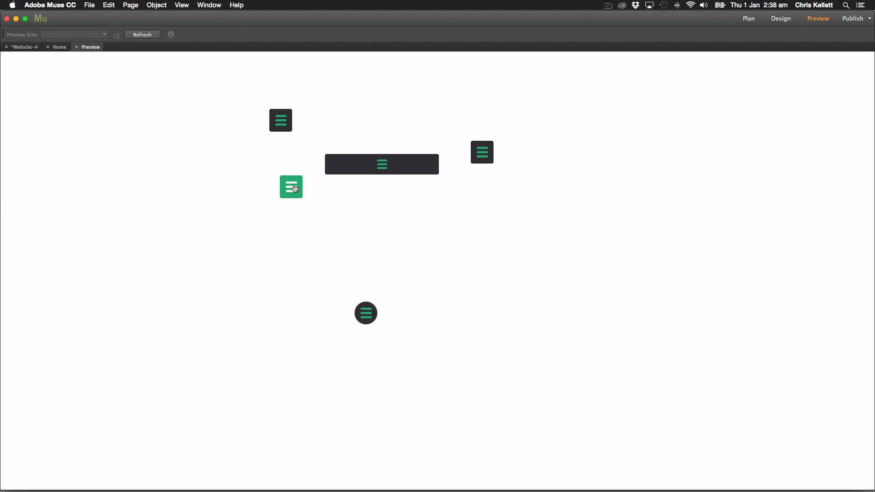
{"action": "left_click", "coordinate": [390, 173]}
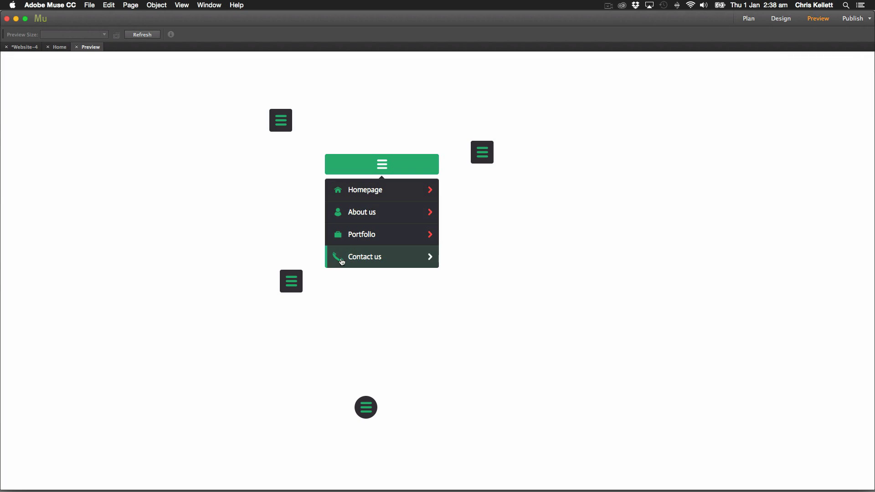
{"action": "left_click", "coordinate": [405, 173]}
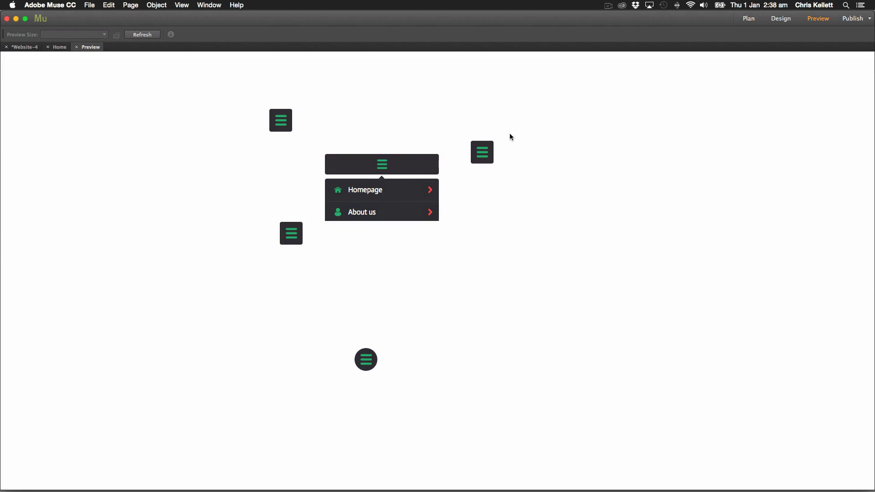
- Test the right-hand dropdown and the bottom circle menu, then return to Design view
{"action": "left_click", "coordinate": [478, 154]}
{"action": "left_click", "coordinate": [393, 167]}
{"action": "left_click", "coordinate": [486, 153]}
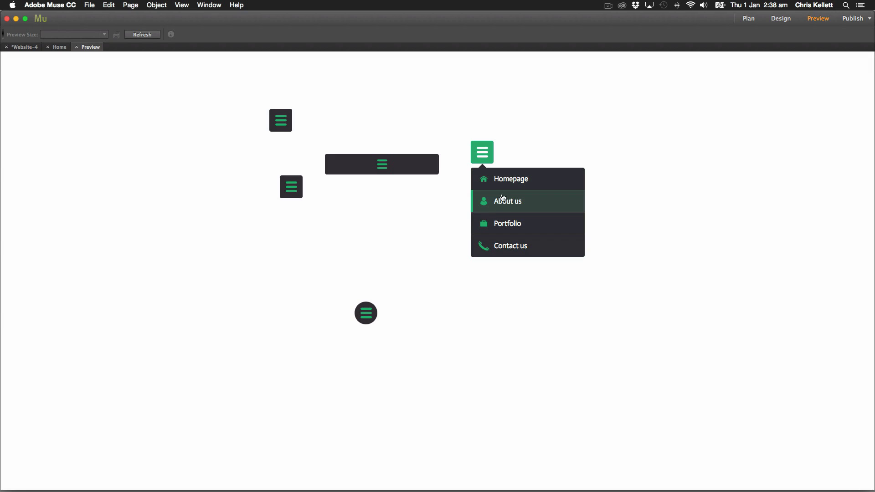
{"action": "left_click", "coordinate": [366, 317]}
{"action": "scroll", "coordinate": [503, 264], "scroll_direction": "down", "scroll_amount": 1}
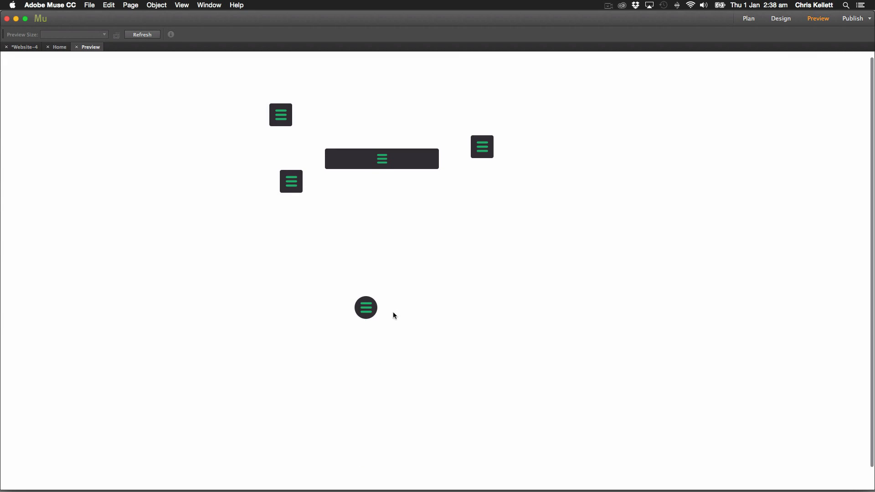
{"action": "left_click", "coordinate": [365, 308]}
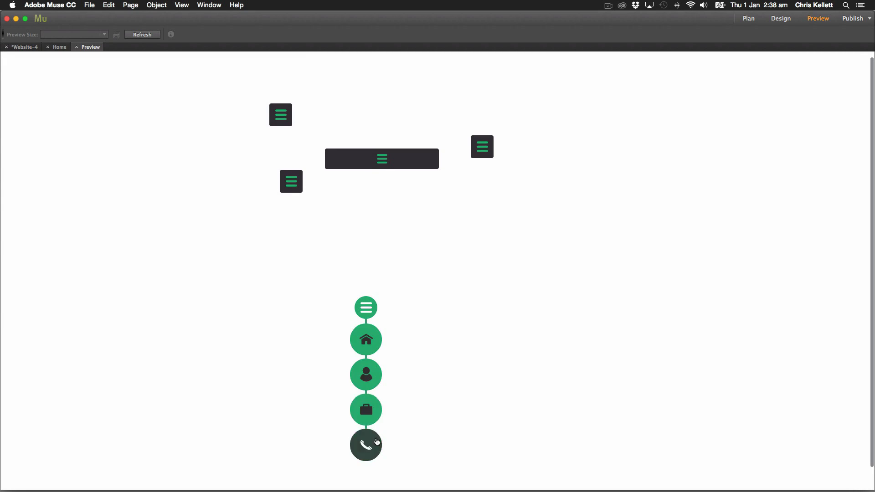
{"action": "left_click", "coordinate": [366, 310]}
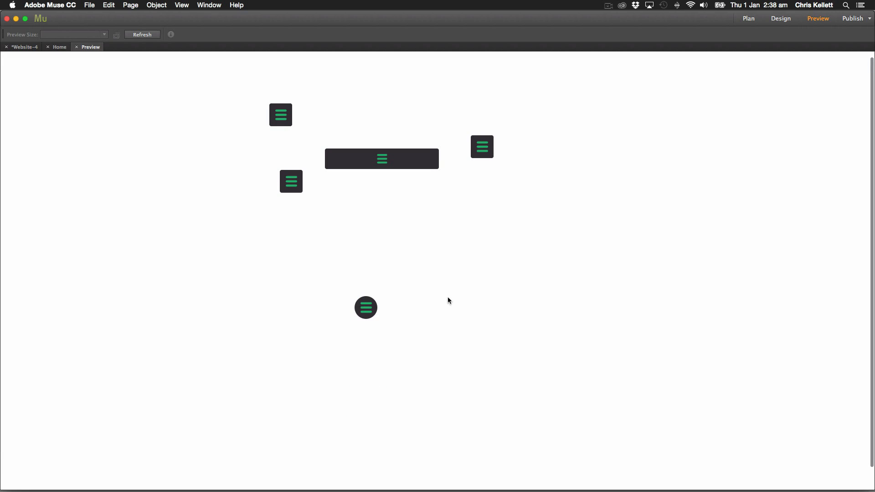
{"action": "left_click", "coordinate": [784, 21]}
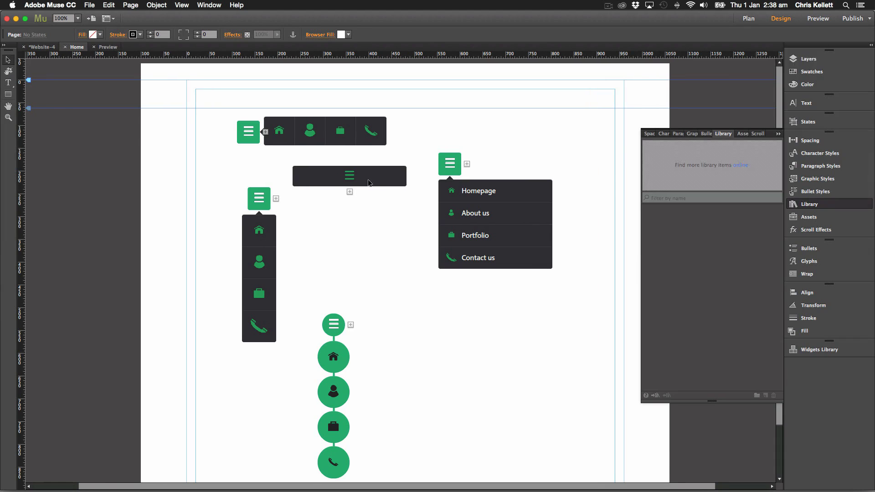
- Shift the green swatch's hue in Swatch Options to dark blue #32446A and apply it
{"action": "left_click", "coordinate": [310, 177]}
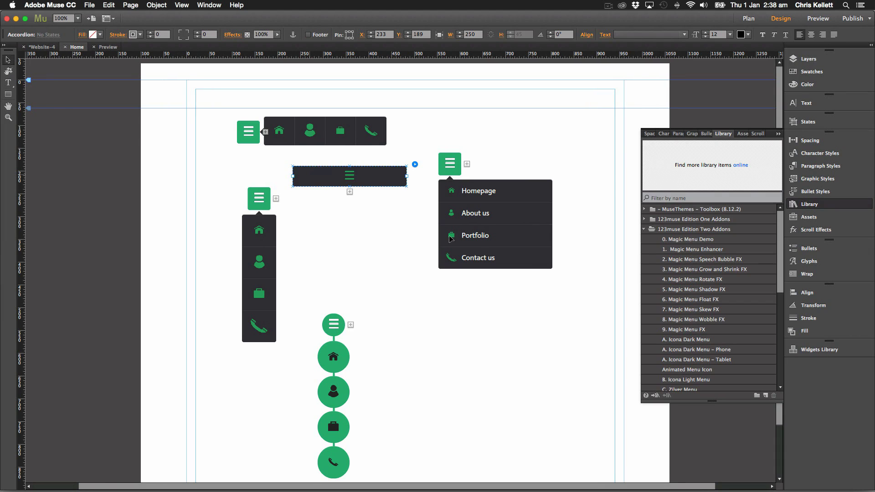
{"action": "left_click", "coordinate": [349, 176]}
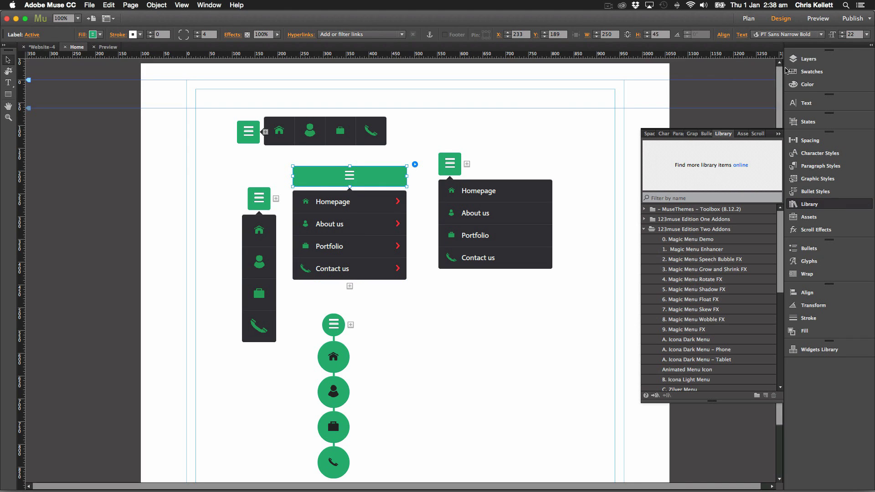
{"action": "left_click", "coordinate": [806, 72]}
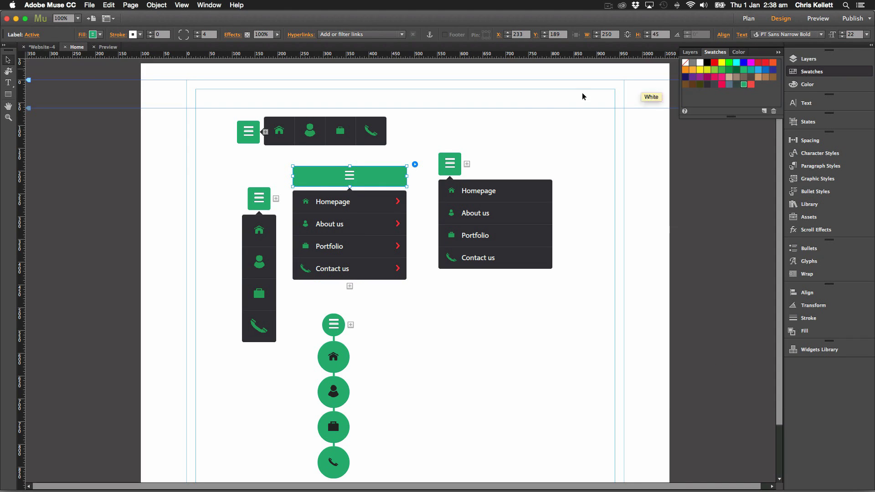
{"action": "right_click", "coordinate": [744, 88]}
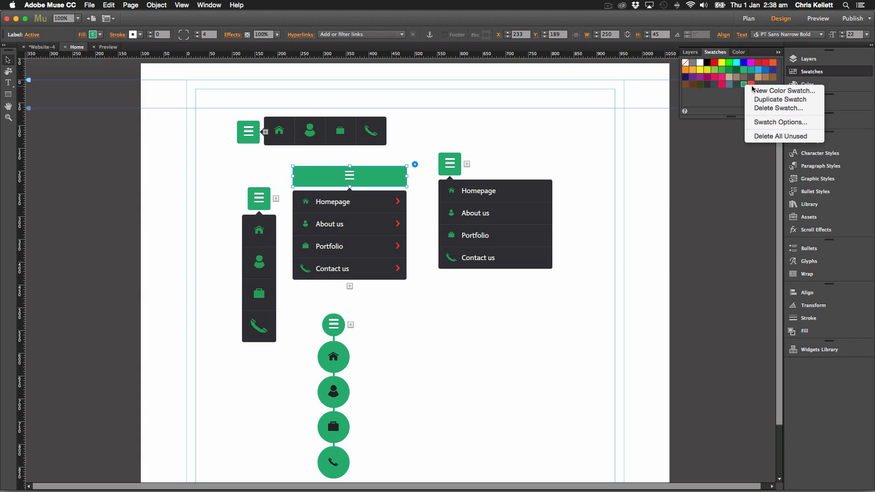
{"action": "left_click", "coordinate": [774, 123]}
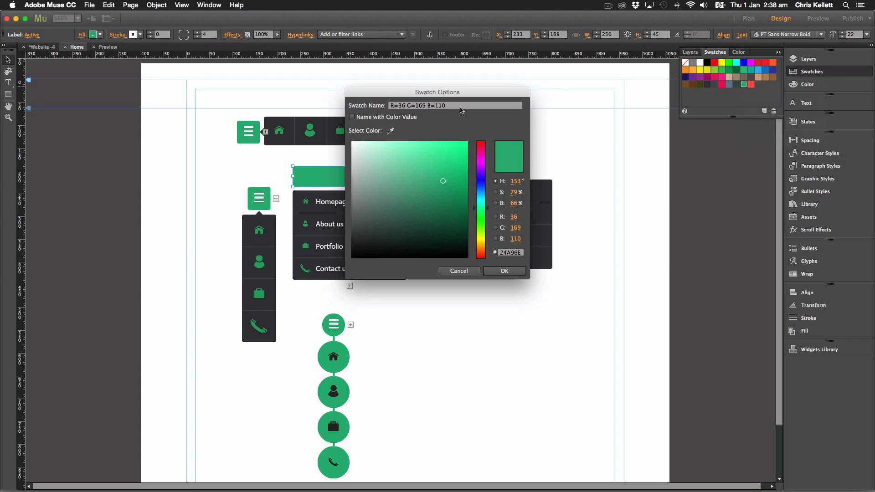
{"action": "left_click_drag", "start_coordinate": [463, 100], "coordinate": [606, 98]}
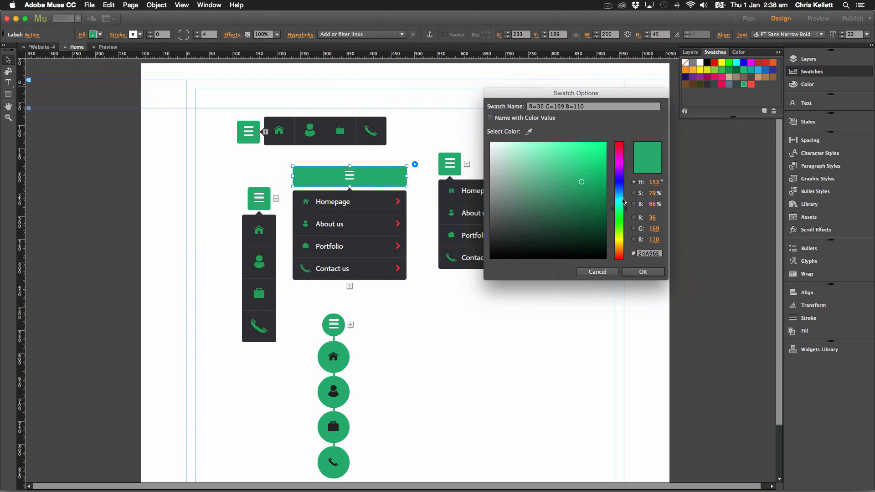
{"action": "mouse_move", "coordinate": [623, 202]}
{"action": "left_mouse_down"}
{"action": "mouse_move", "coordinate": [622, 189]}
{"action": "mouse_move", "coordinate": [550, 198]}
{"action": "mouse_move", "coordinate": [553, 206]}
{"action": "left_mouse_up"}
{"action": "left_click", "coordinate": [643, 271]}
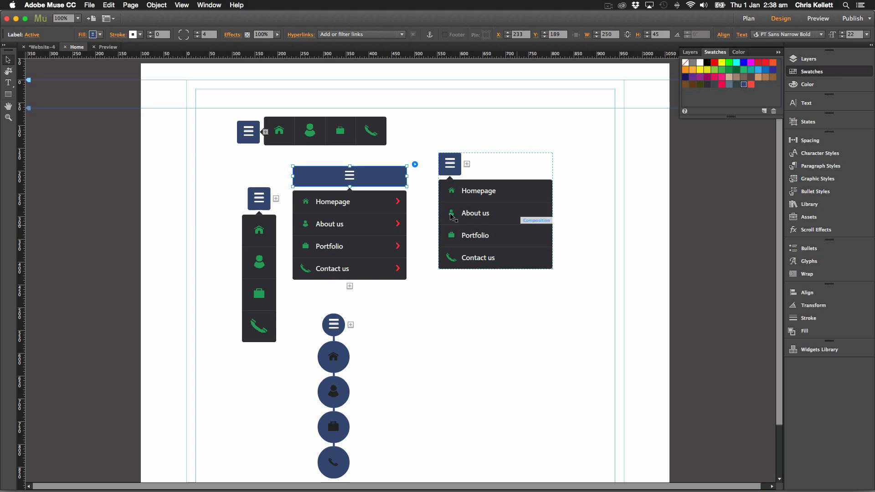
{"action": "right_click", "coordinate": [738, 87]}
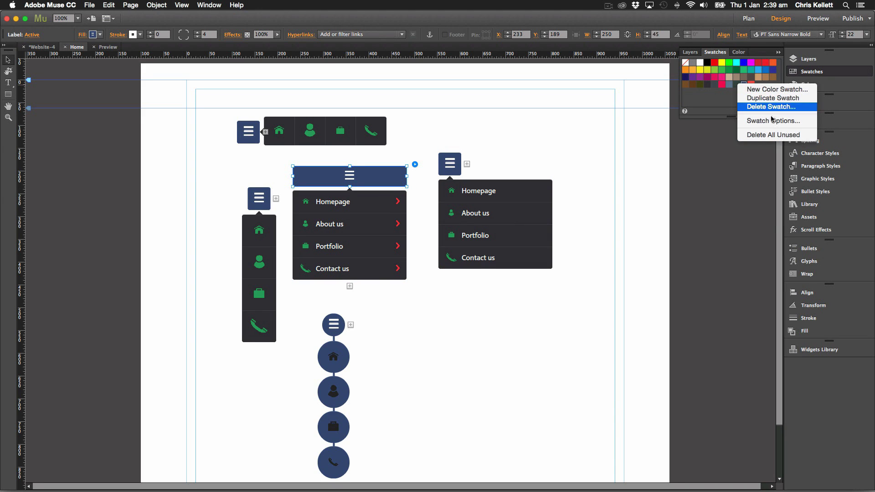
- Change the dark swatch to teal 1E667F in Swatch Options, then preview the page
{"action": "left_click", "coordinate": [495, 131]}
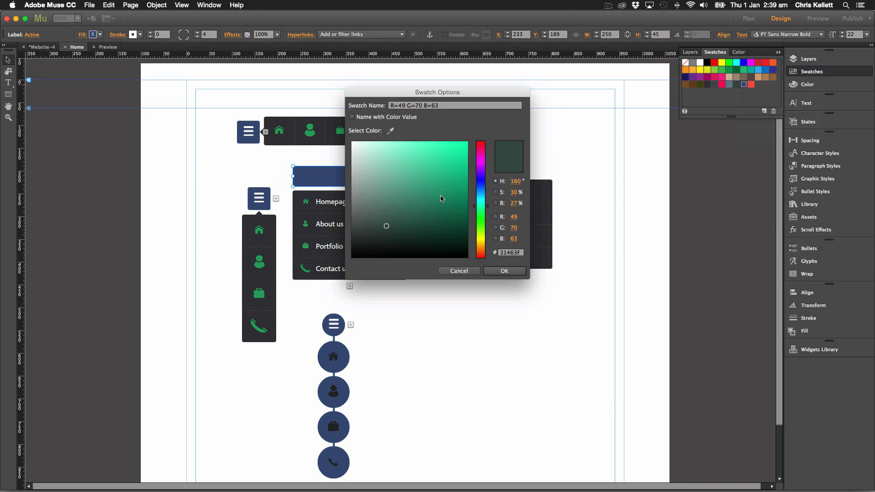
{"action": "left_click_drag", "start_coordinate": [482, 179], "coordinate": [482, 197]}
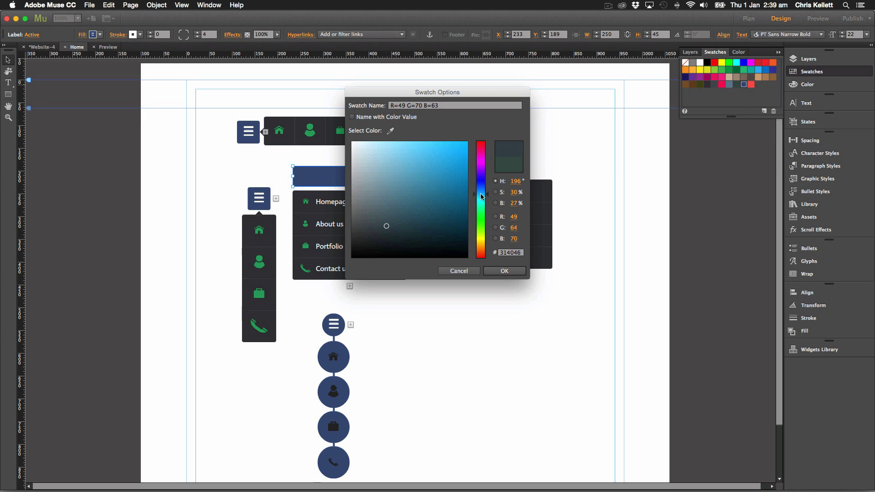
{"action": "left_click", "coordinate": [411, 185]}
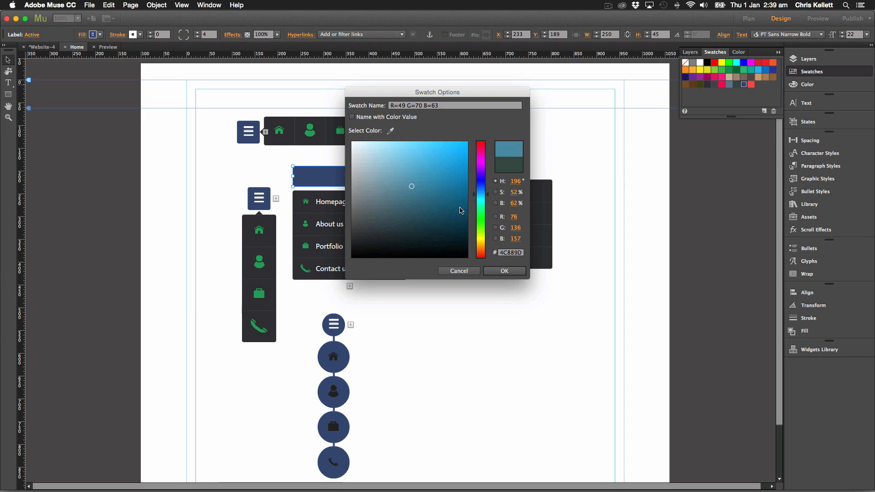
{"action": "left_click_drag", "start_coordinate": [438, 189], "coordinate": [441, 198]}
{"action": "left_click", "coordinate": [518, 273]}
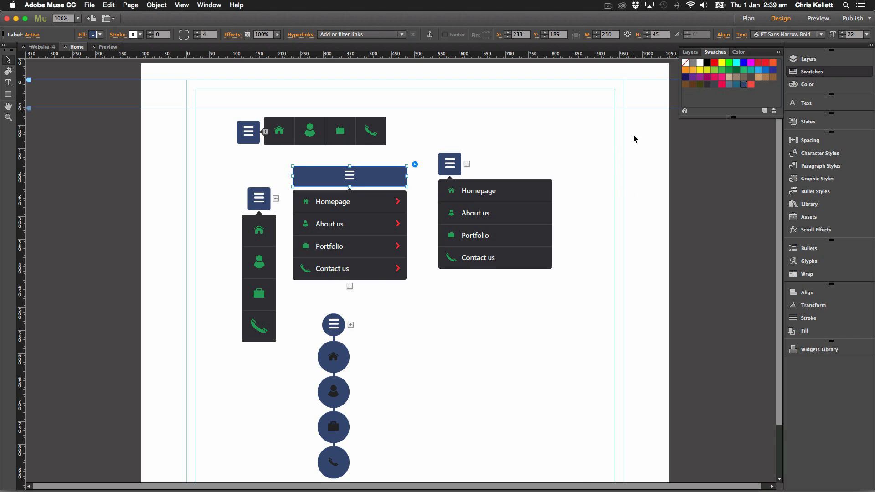
{"action": "left_click", "coordinate": [507, 165]}
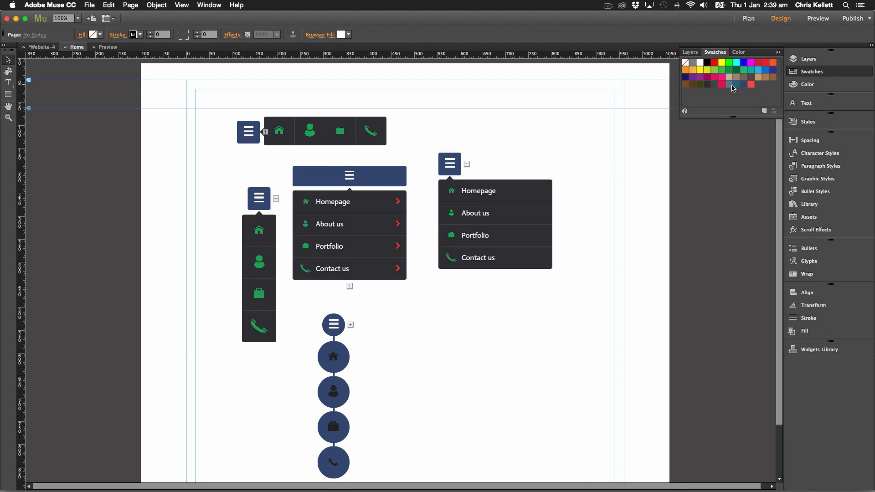
{"action": "left_click", "coordinate": [818, 18]}
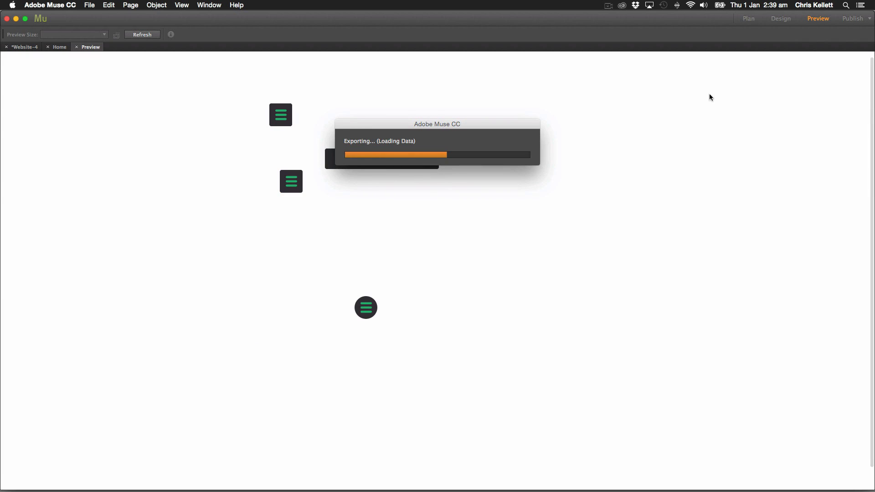
- Open and close the blue top-left horizontal icon menu, then return to Design view
{"action": "left_click", "coordinate": [283, 121]}
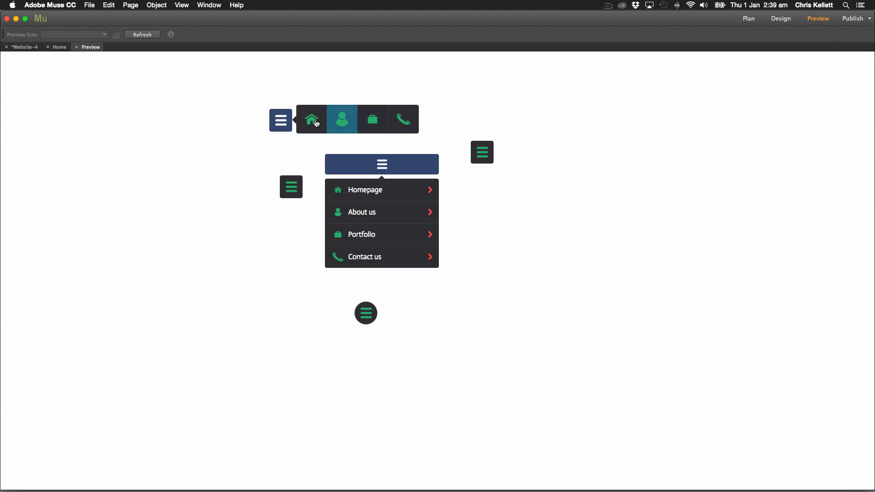
{"action": "left_click", "coordinate": [290, 125]}
{"action": "left_click", "coordinate": [770, 19]}
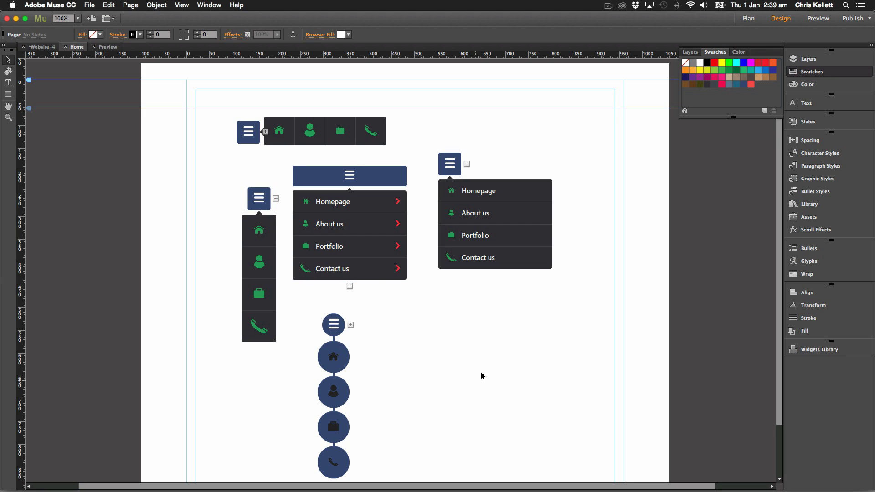
{"action": "left_click_drag", "start_coordinate": [542, 419], "coordinate": [267, 207]}
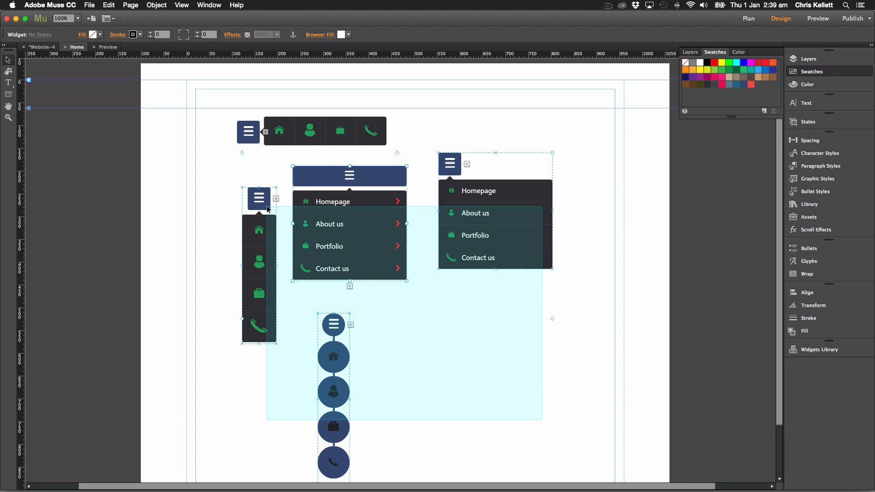
{"action": "left_click", "coordinate": [566, 268]}
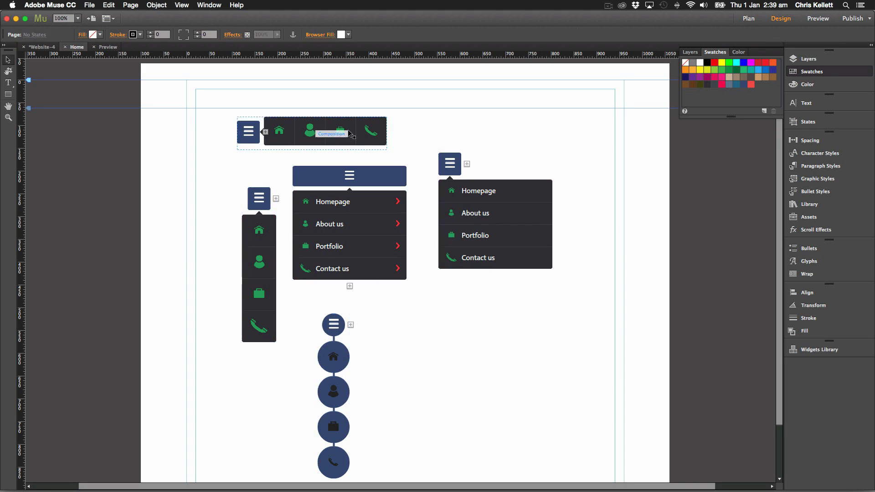